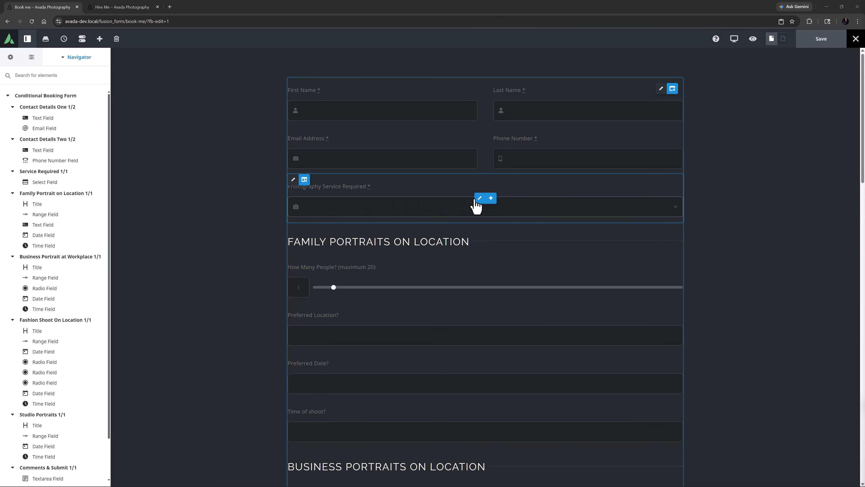
# Examine the options of the Photography Service Required select field.
pyautogui.click(479, 199)
pyautogui.scroll(-5, 67, 273)
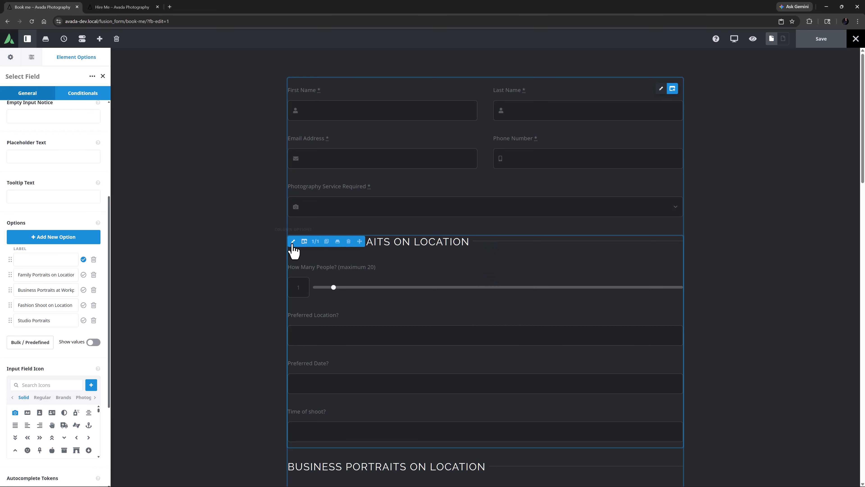
# Add a conditional logic rule to the Family Portrait on Location column based on the Photography Service Required field.
pyautogui.click(292, 242)
pyautogui.click(97, 93)
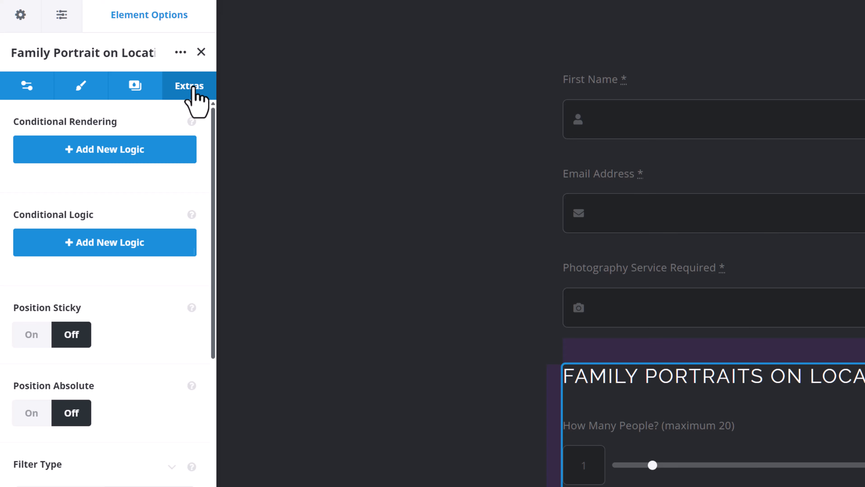
pyautogui.click(192, 215)
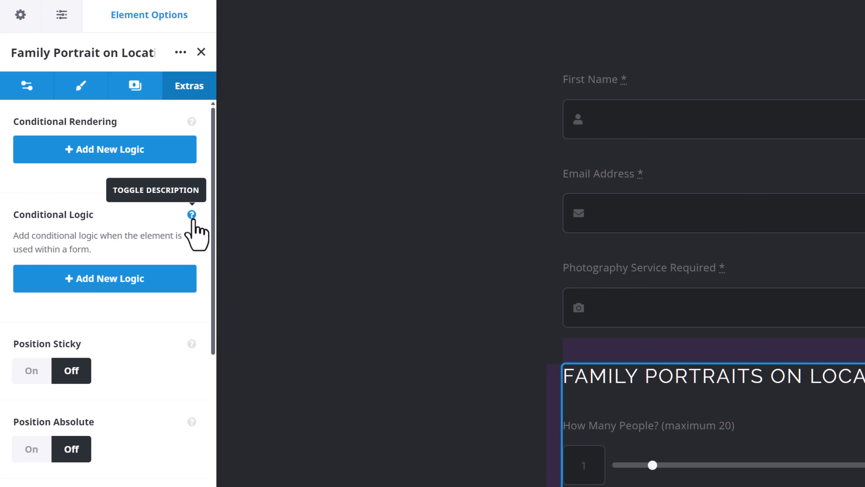
pyautogui.click(191, 215)
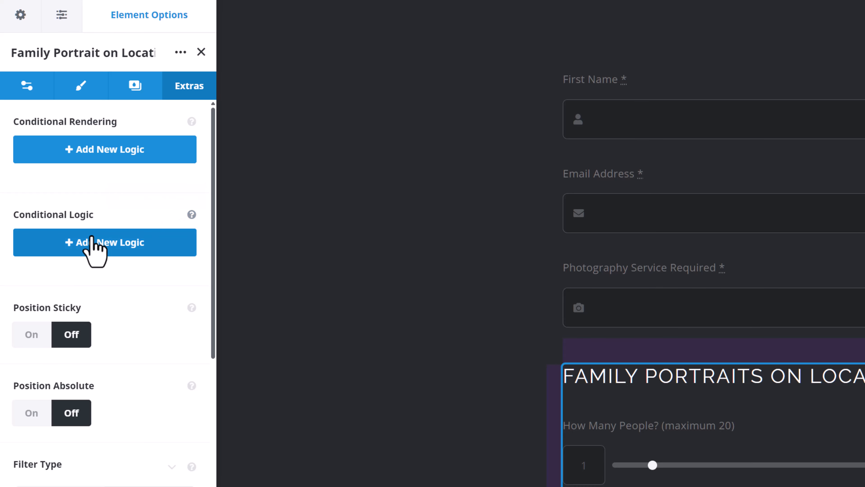
pyautogui.click(91, 241)
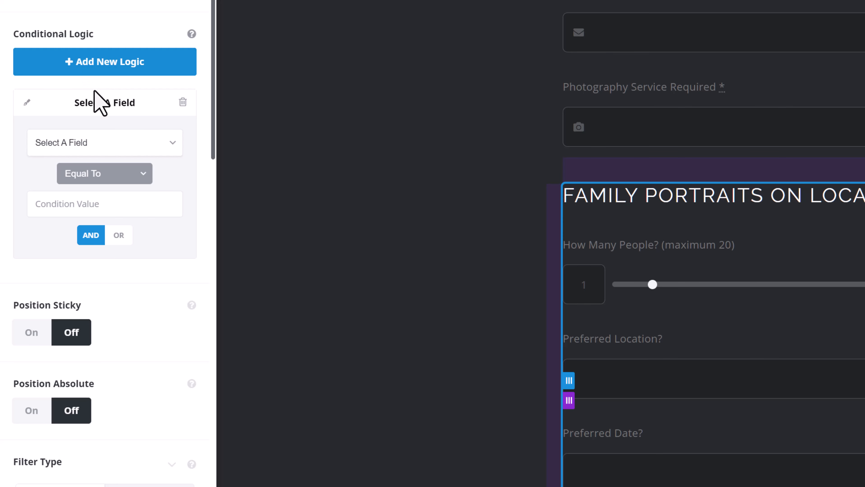
pyautogui.click(176, 143)
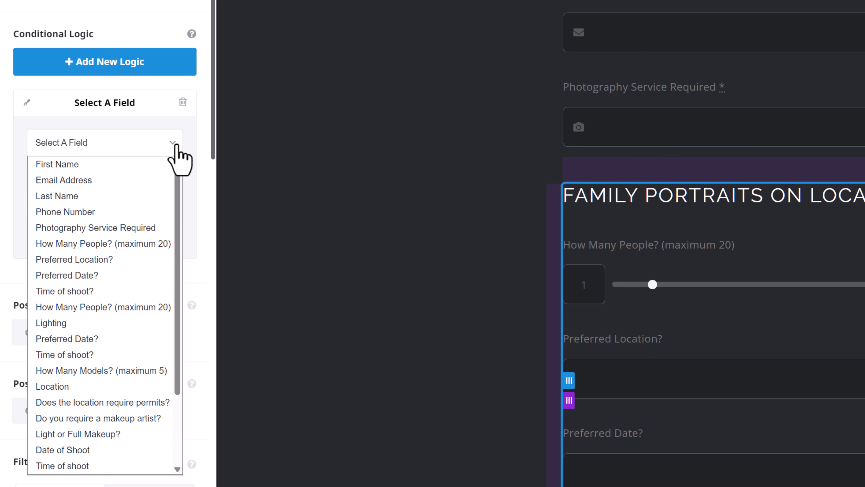
pyautogui.click(120, 227)
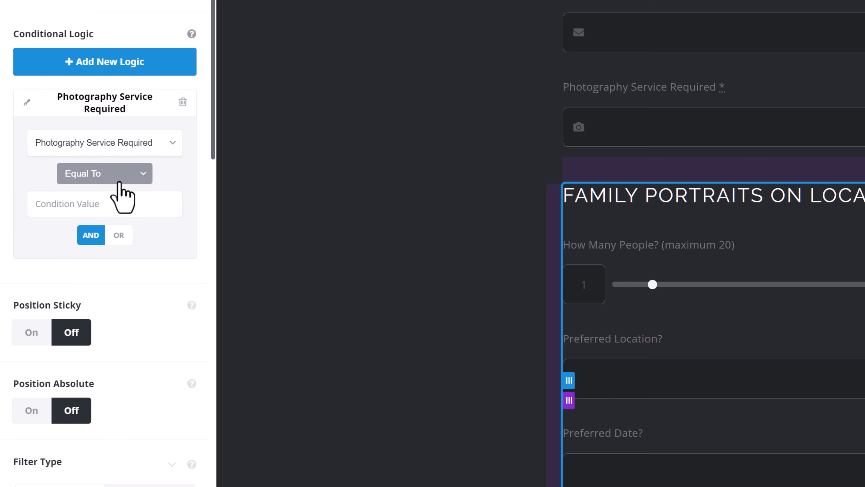
# Set the rule's condition to Equal To with the value "Family Portraits on Location".
pyautogui.click(119, 175)
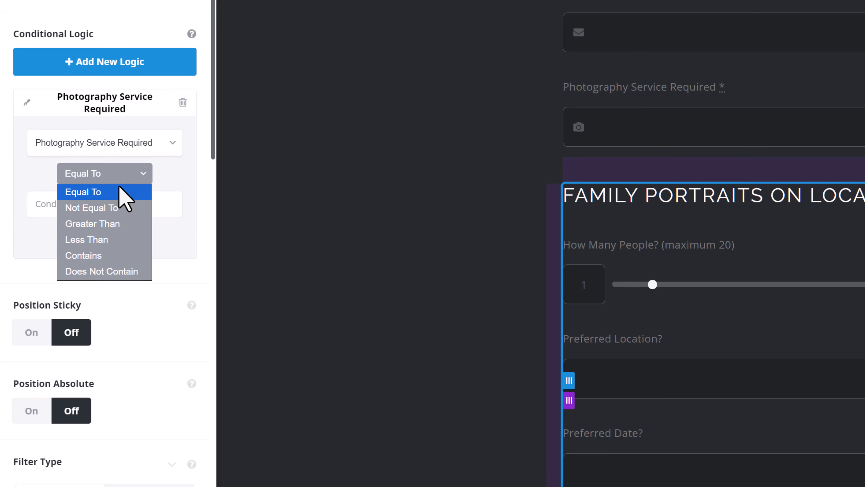
pyautogui.click(119, 192)
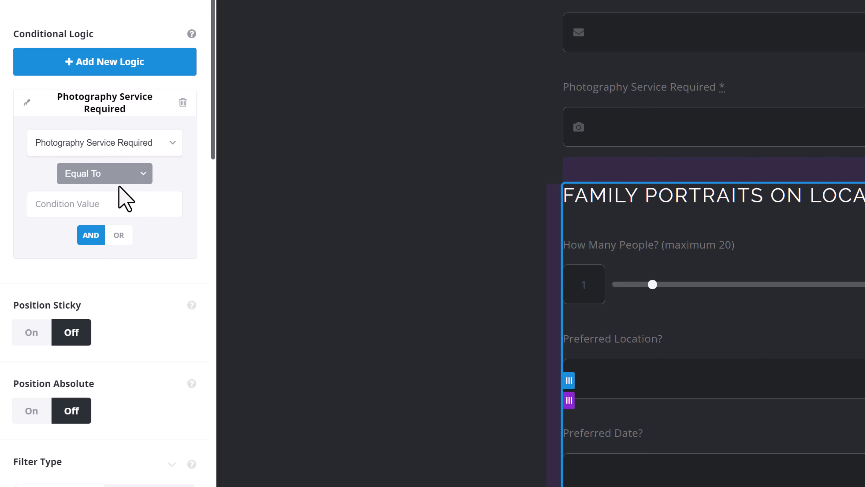
pyautogui.click(68, 208)
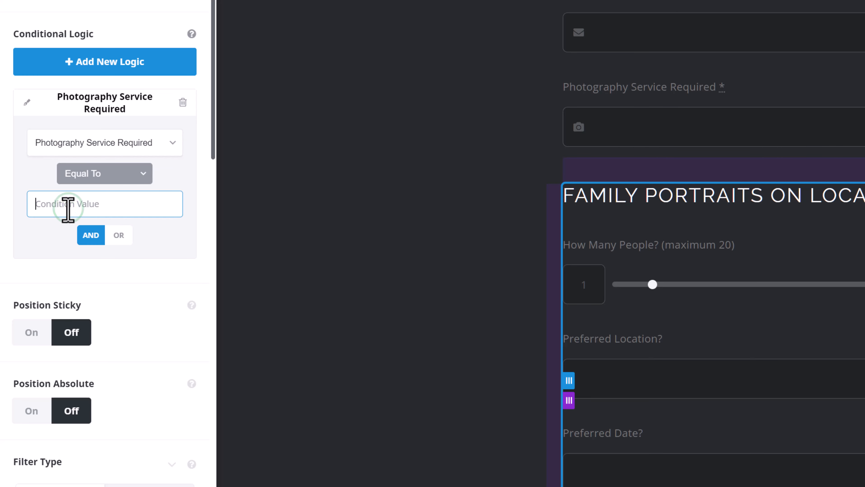
pyautogui.write('Family Portraits on Location')
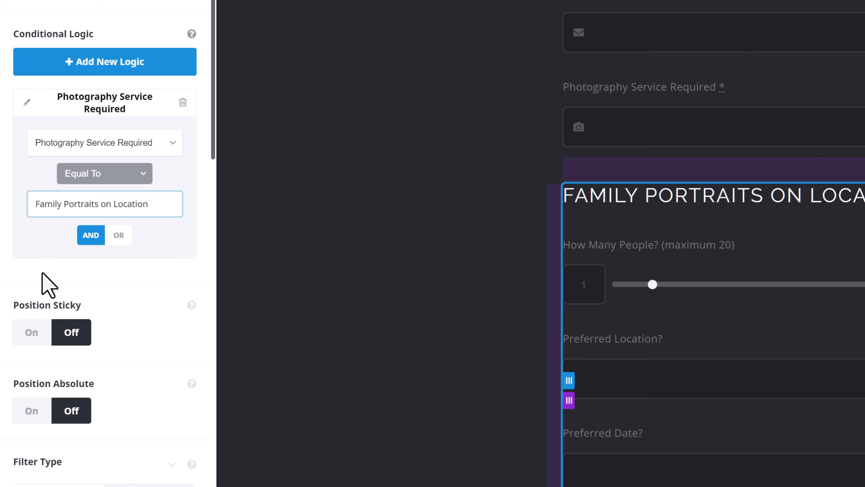
pyautogui.click(42, 289)
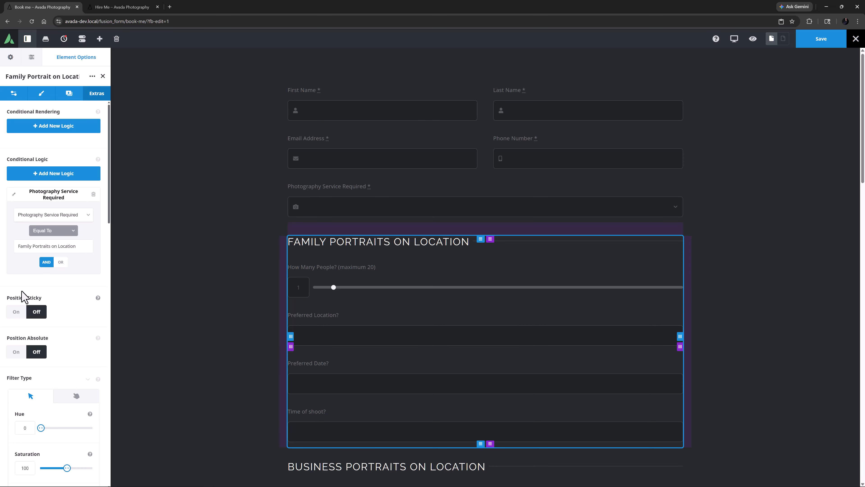
# Review the remaining sections of the booking form and save it.
pyautogui.scroll(-6, 239, 270)
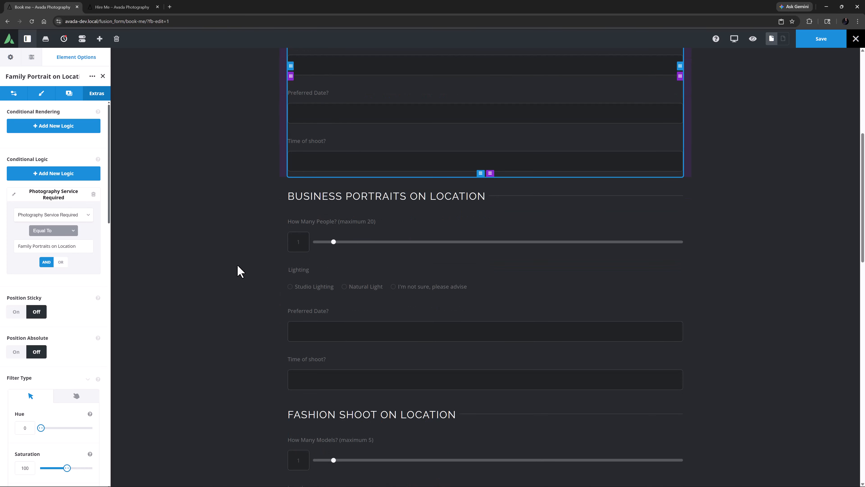
pyautogui.scroll(-10, 239, 271)
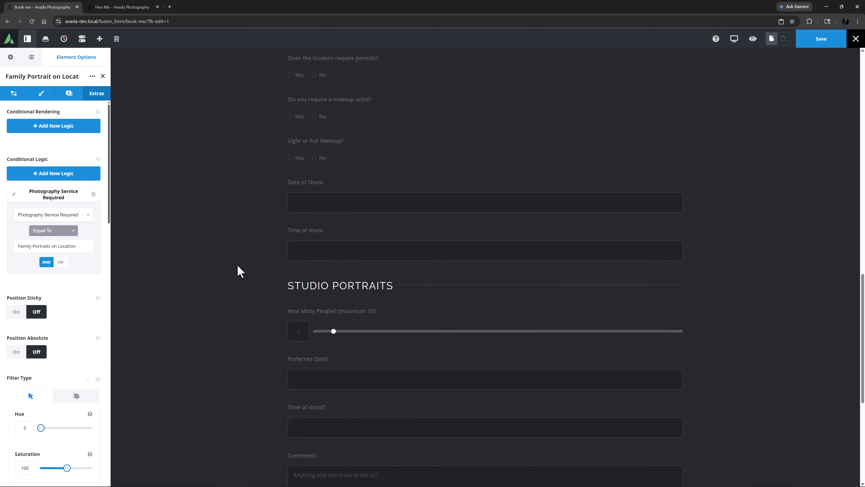
pyautogui.scroll(-2, 240, 271)
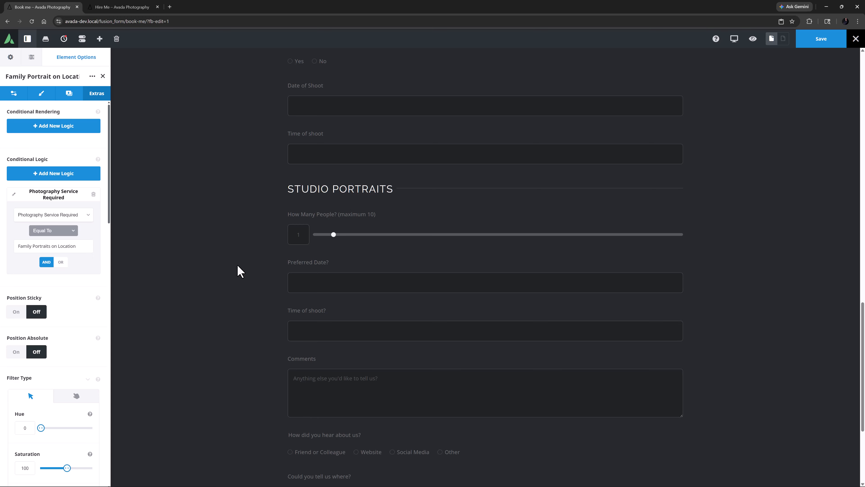
pyautogui.scroll(-4, 240, 271)
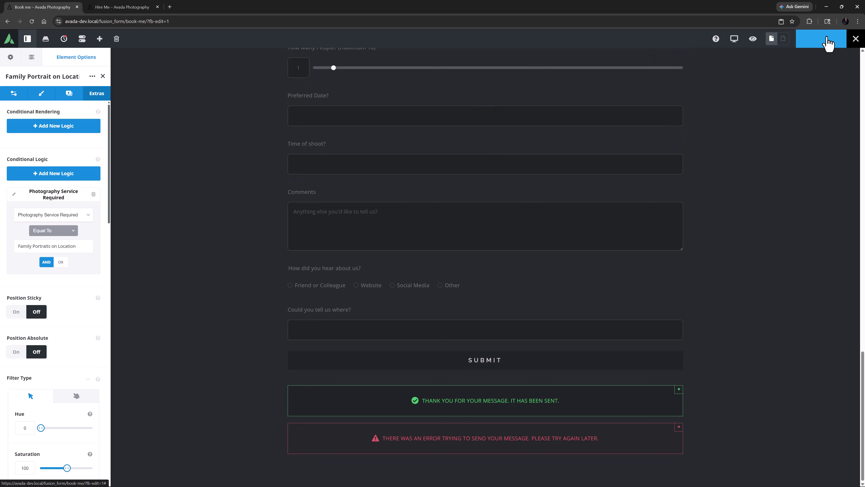
pyautogui.click(826, 42)
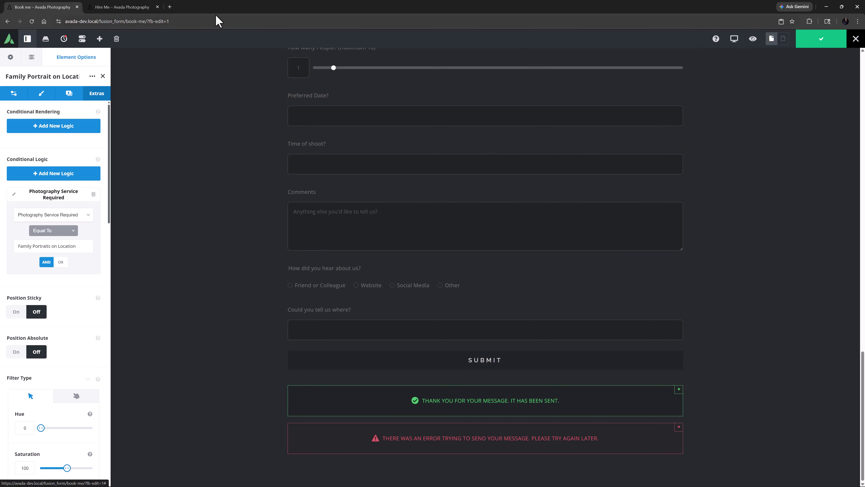
# Open the Hire Me page for live editing and set its Avada Form element to the Book me form.
pyautogui.click(132, 9)
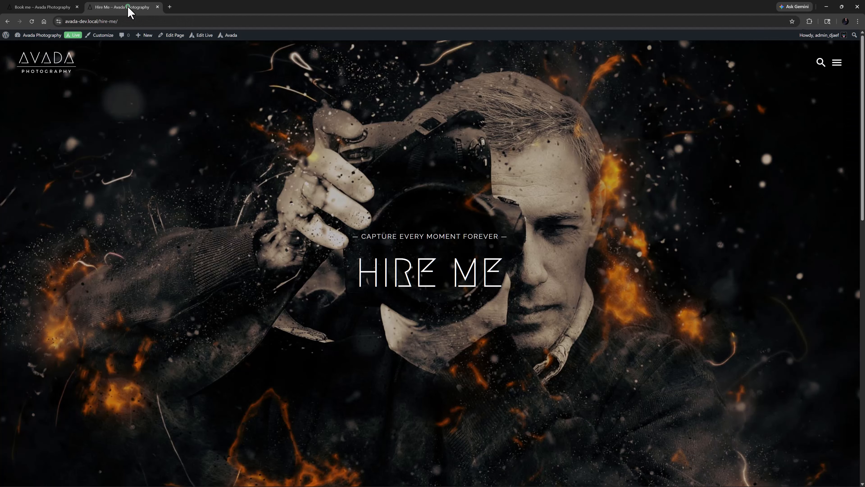
pyautogui.click(200, 35)
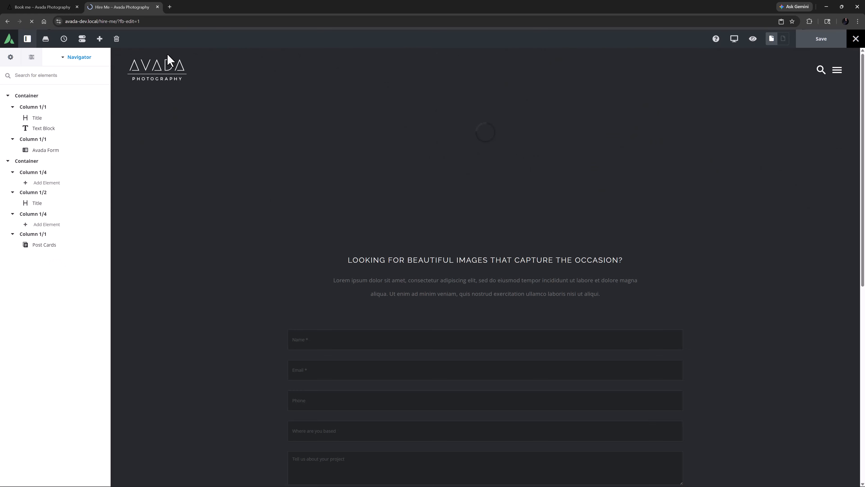
pyautogui.scroll(-10, 395, 287)
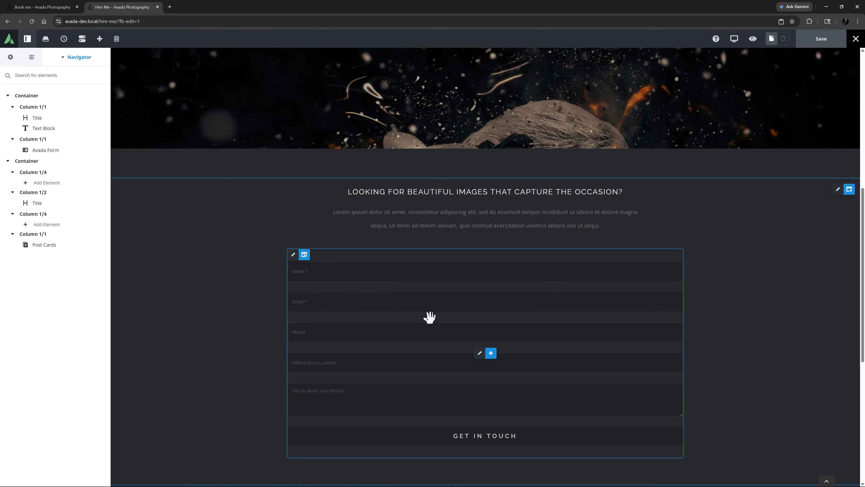
pyautogui.click(480, 353)
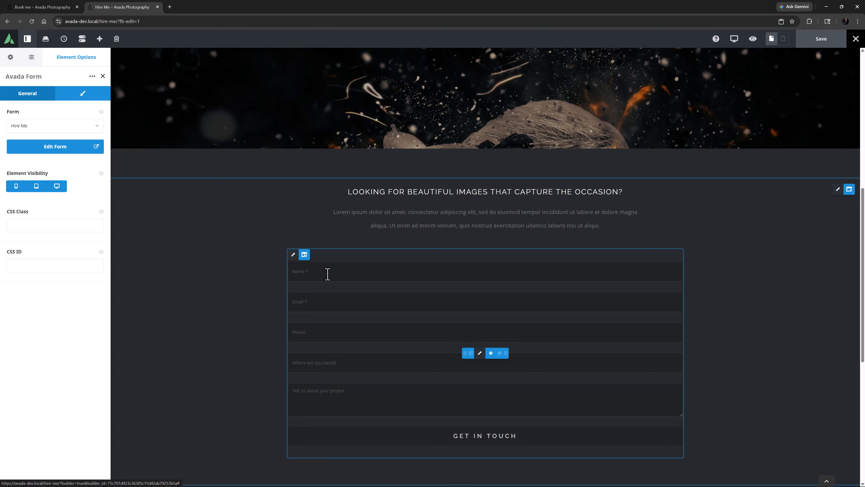
pyautogui.click(54, 125)
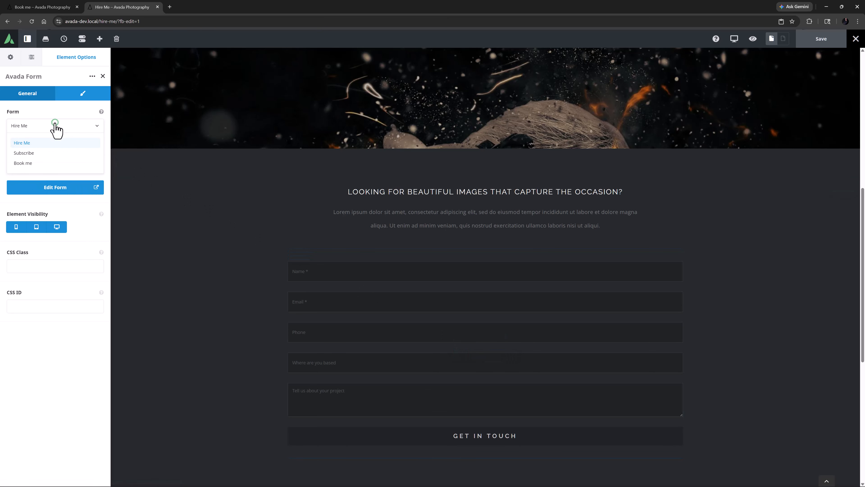
pyautogui.click(50, 163)
pyautogui.scroll(-4, 193, 203)
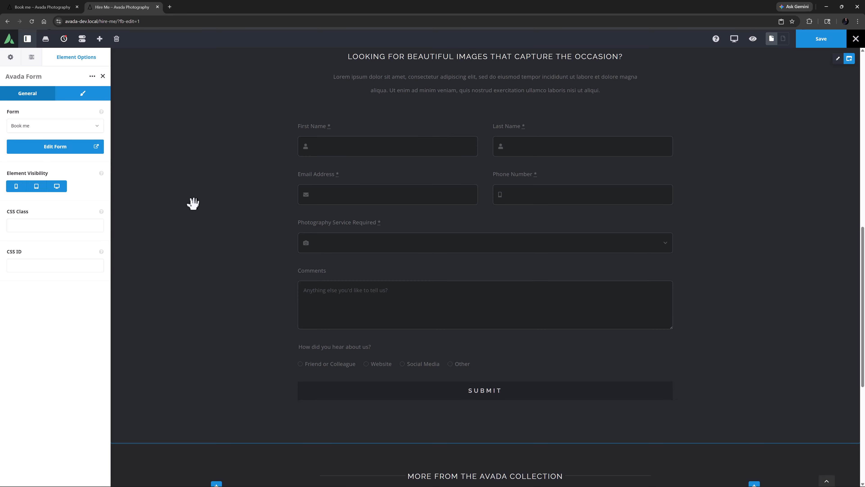
# Save the Hire Me page and exit to its front end.
pyautogui.click(821, 44)
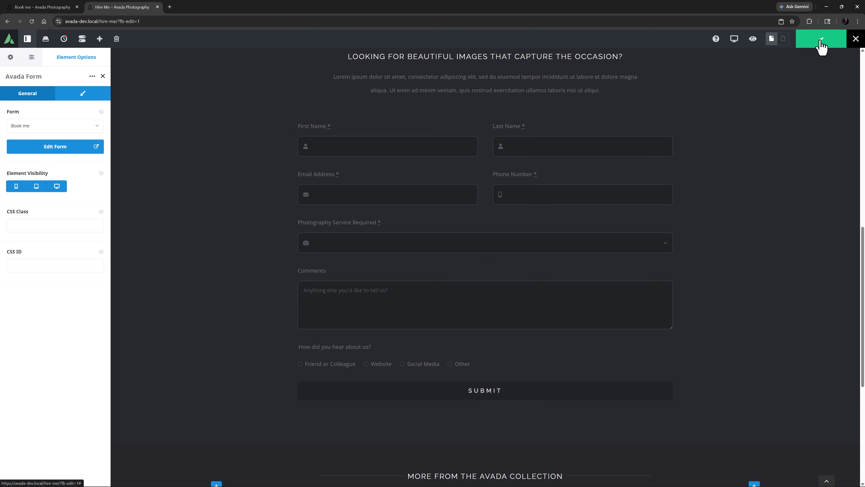
pyautogui.moveTo(855, 38)
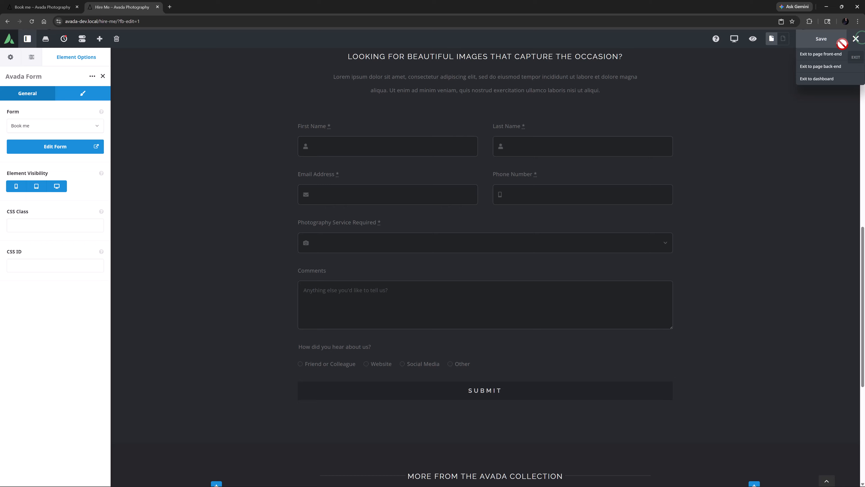
pyautogui.click(827, 55)
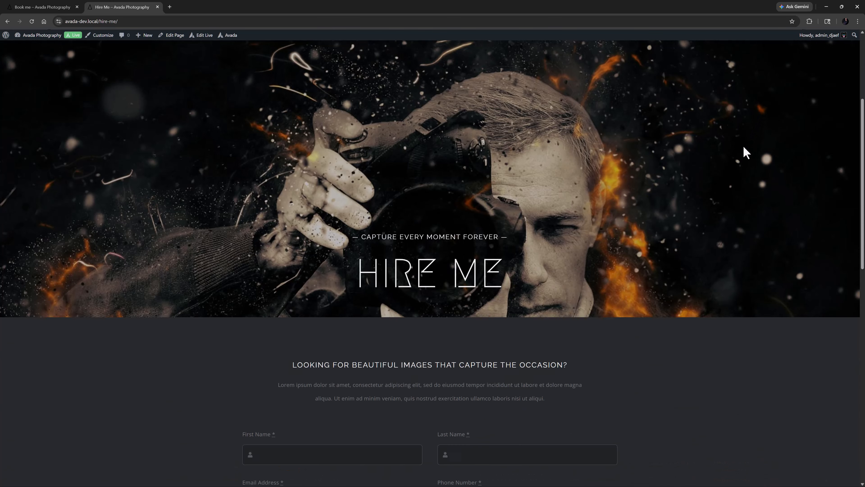
# Test the published form with Family Portraits on Location as the photography service and examine its conditional section.
pyautogui.scroll(-6, 709, 162)
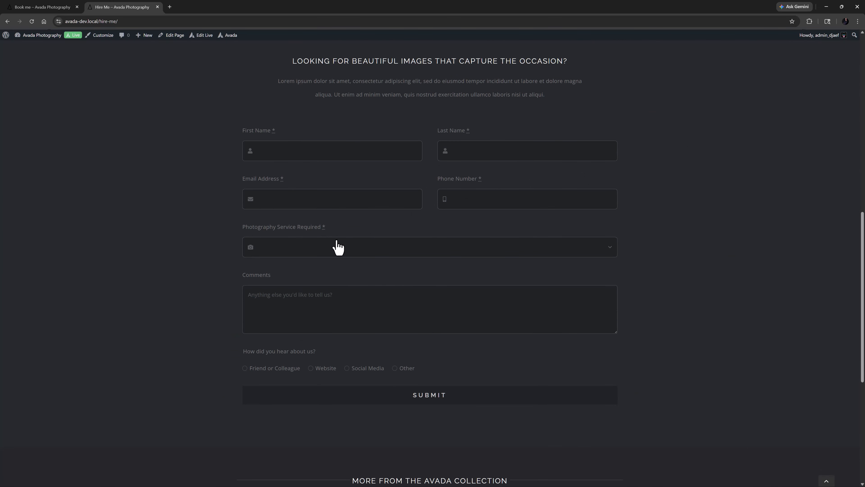
pyautogui.click(315, 248)
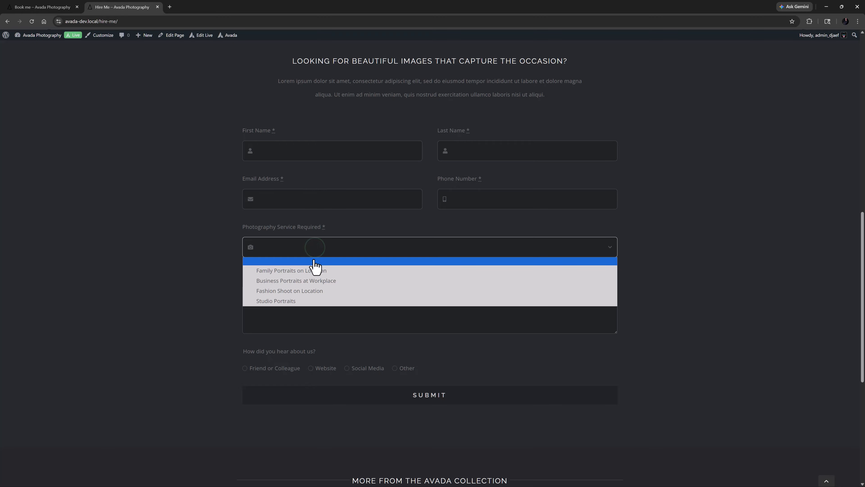
pyautogui.click(315, 270)
pyautogui.click(224, 263)
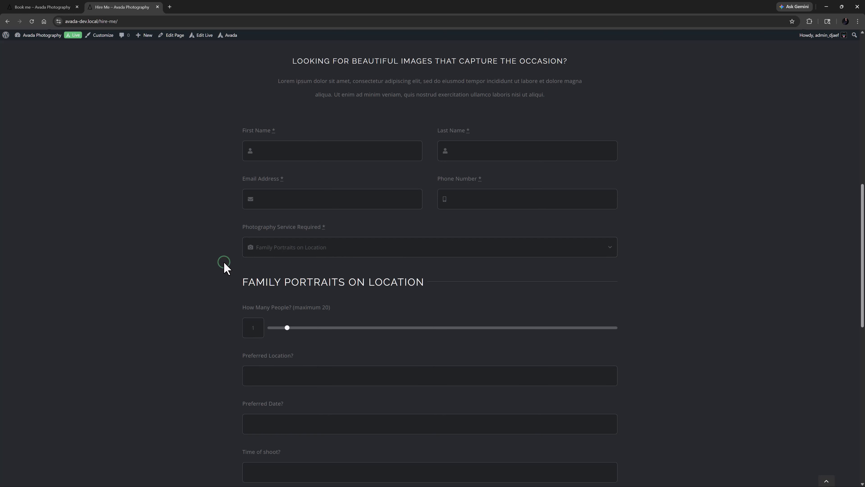
pyautogui.scroll(-4, 225, 264)
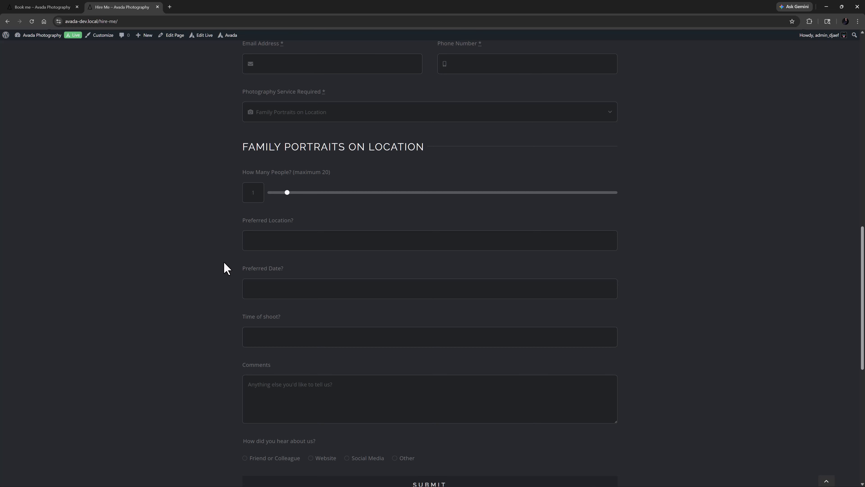
# Test the form with the Fashion Shoot on Location service, Yes for a makeup artist, and Other for how the visitor heard about the business.
pyautogui.click(386, 116)
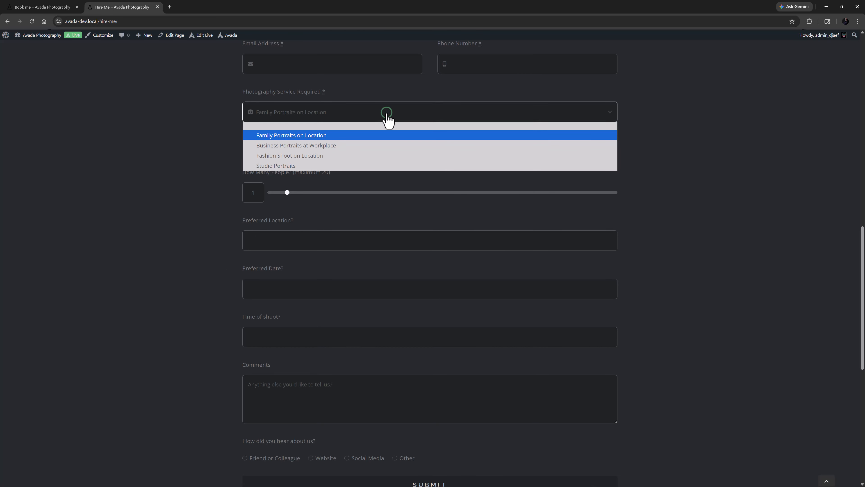
pyautogui.click(384, 155)
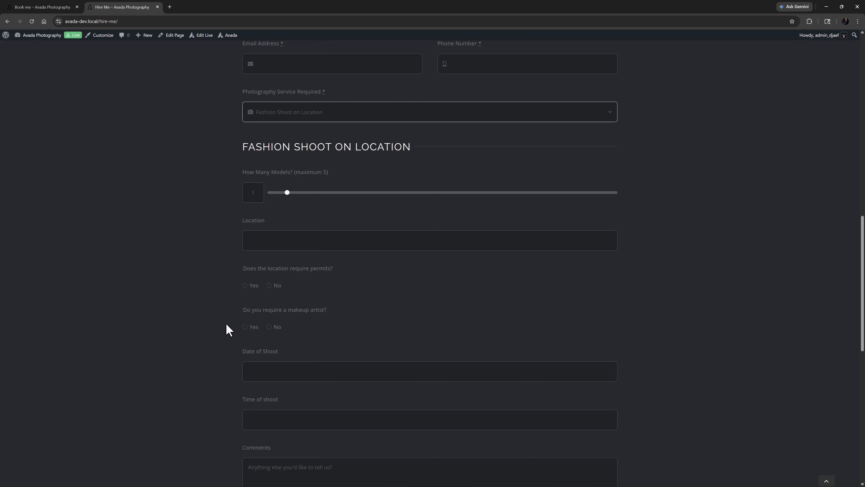
pyautogui.click(245, 329)
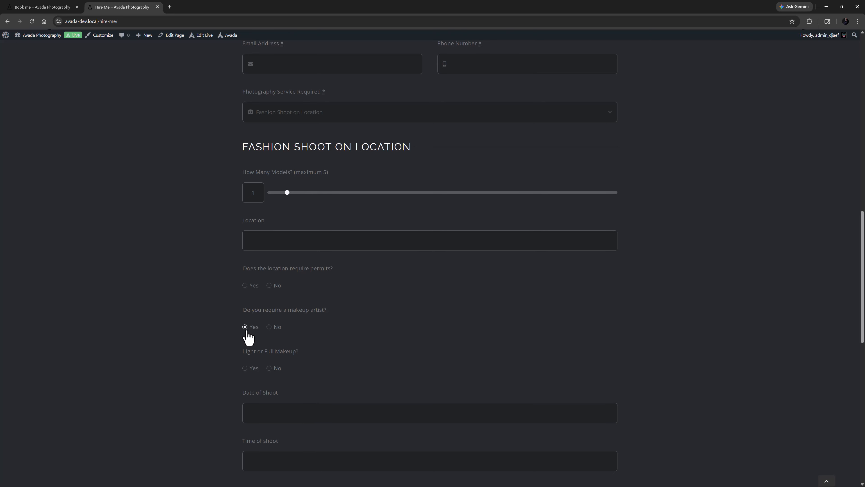
pyautogui.scroll(-10, 206, 327)
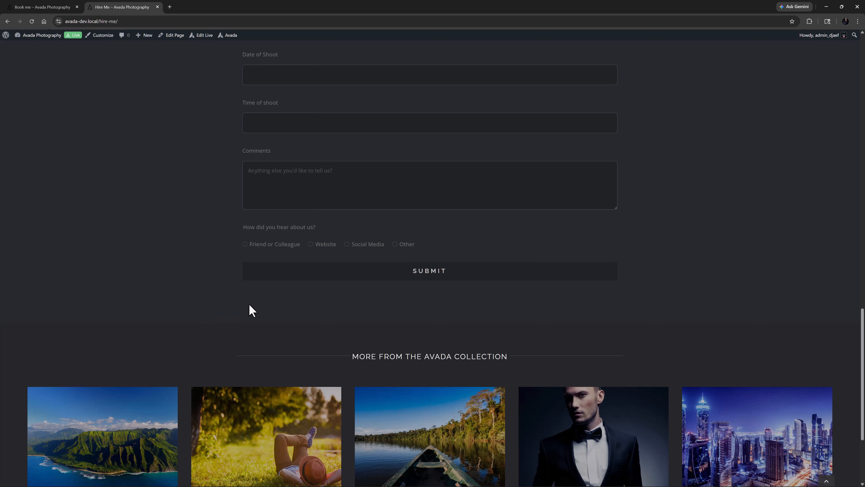
pyautogui.click(395, 245)
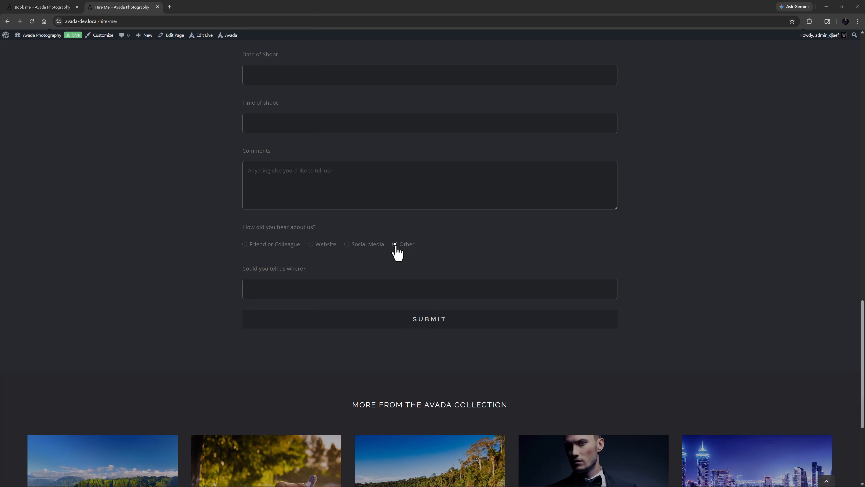
# Return to the Book me form editor and inspect the date field settings in the family and business portrait sections.
pyautogui.click(44, 7)
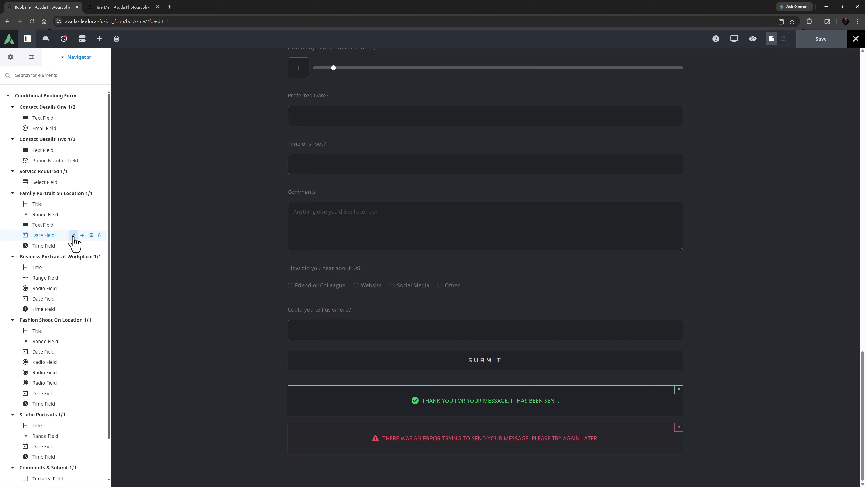
pyautogui.click(73, 235)
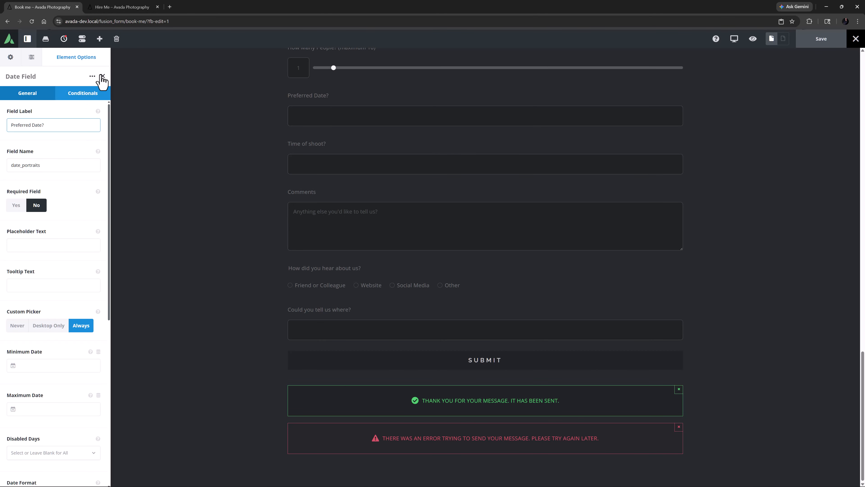
pyautogui.click(103, 77)
pyautogui.click(70, 299)
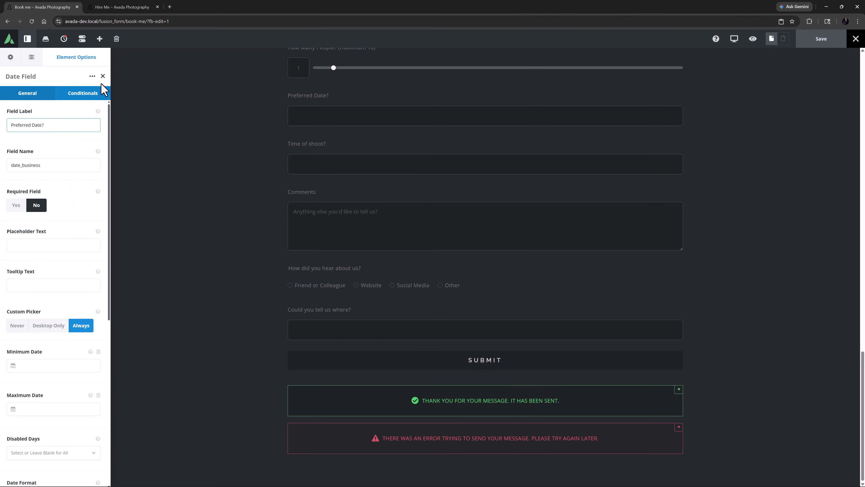
pyautogui.click(102, 77)
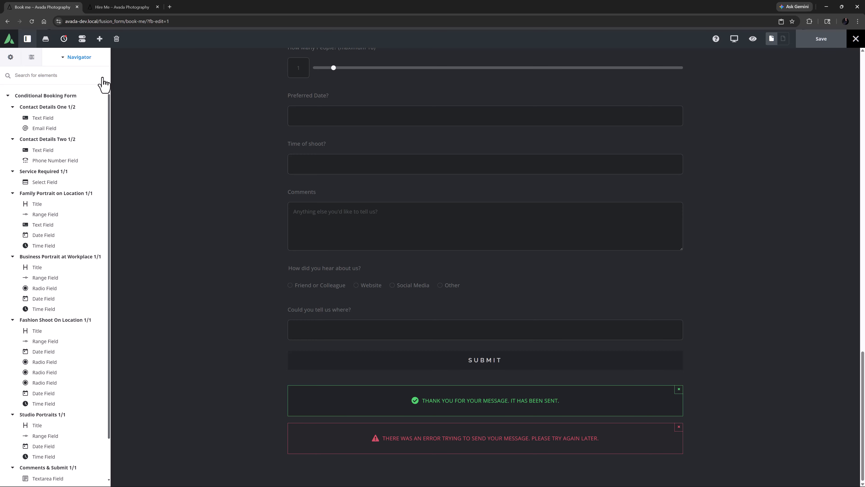